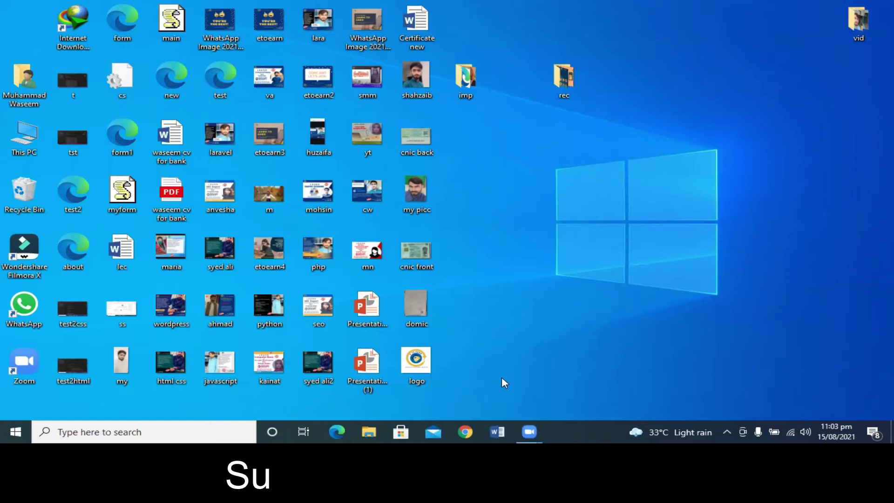
# - Search Google for 'python', open python.org and download the Python 3.9.6 Windows installer
pyautogui.click(465, 431)
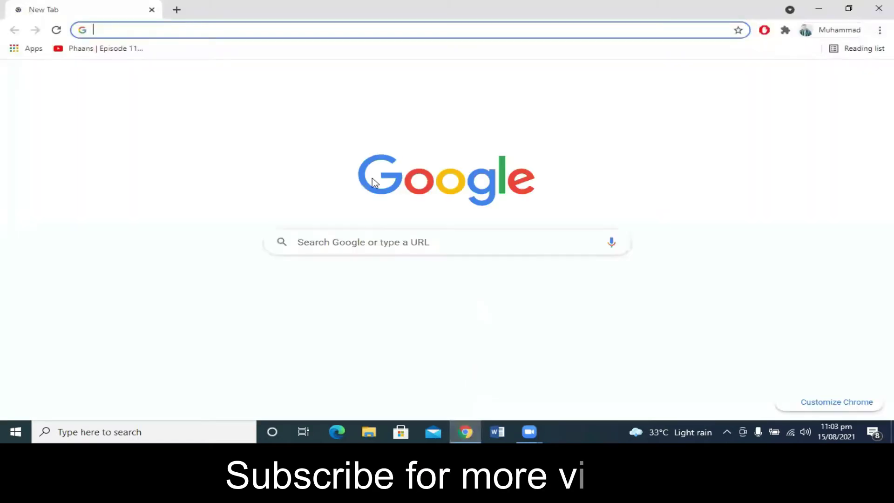
pyautogui.click(167, 33)
pyautogui.write('pyt')
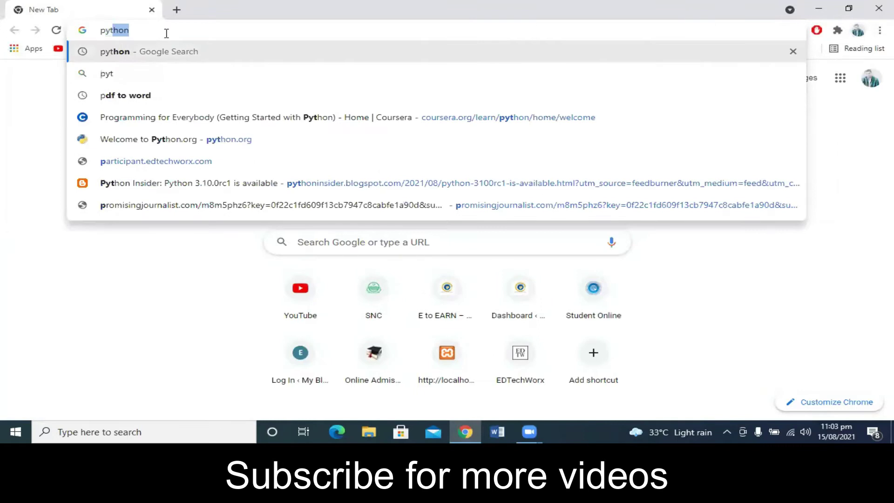
pyautogui.write('hon')
pyautogui.press('Return')
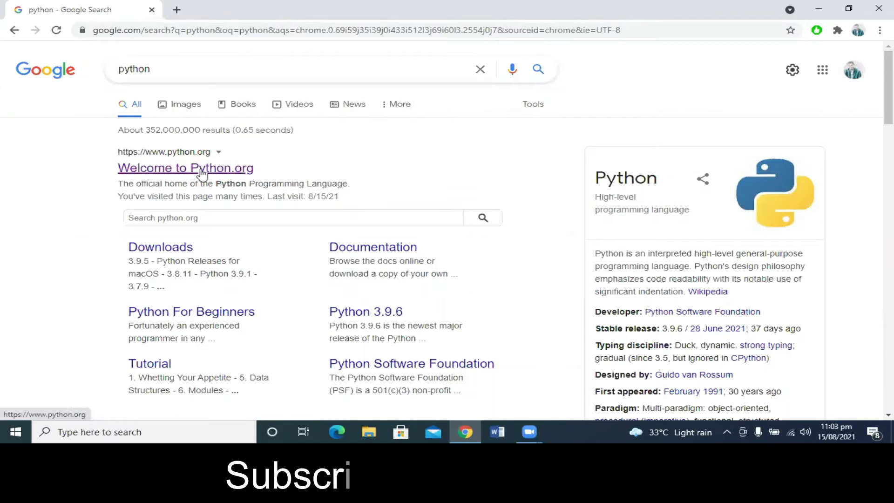
pyautogui.click(200, 171)
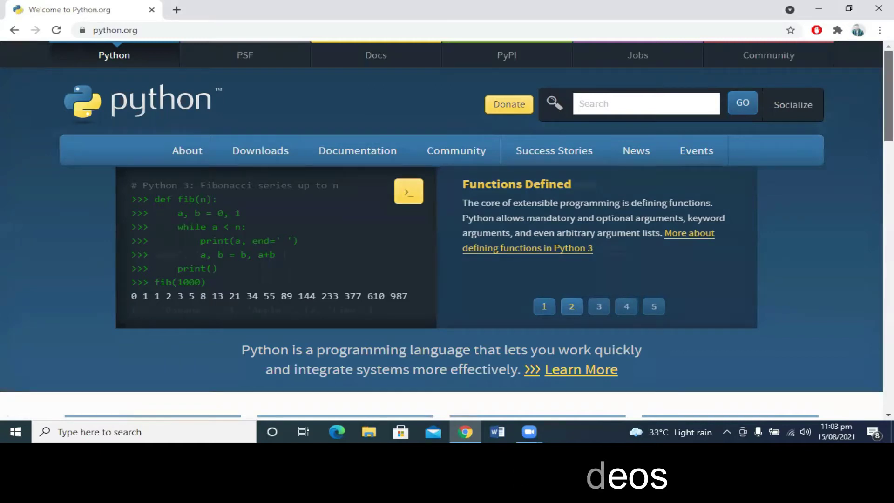
pyautogui.scroll(-2, 451, 93)
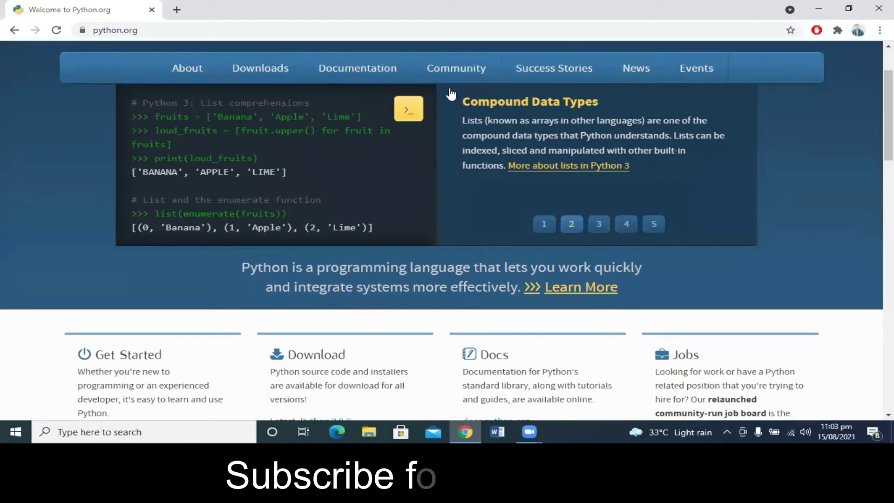
pyautogui.moveTo(259, 150)
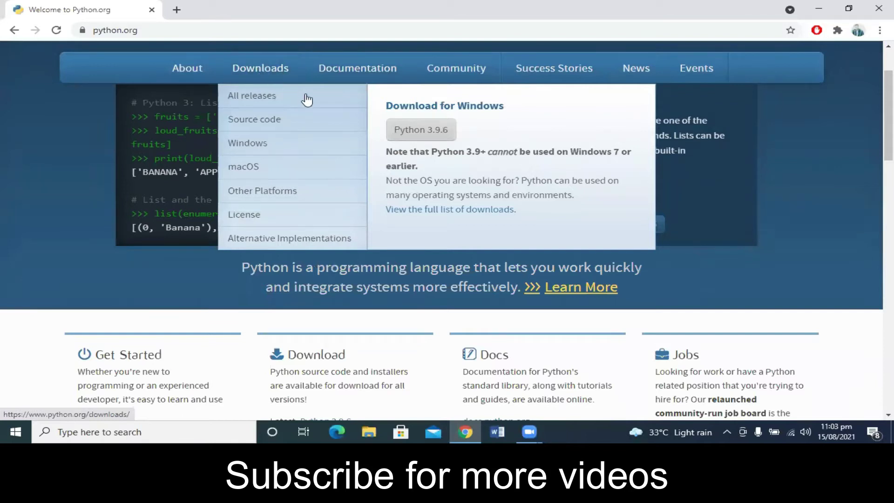
pyautogui.click(426, 126)
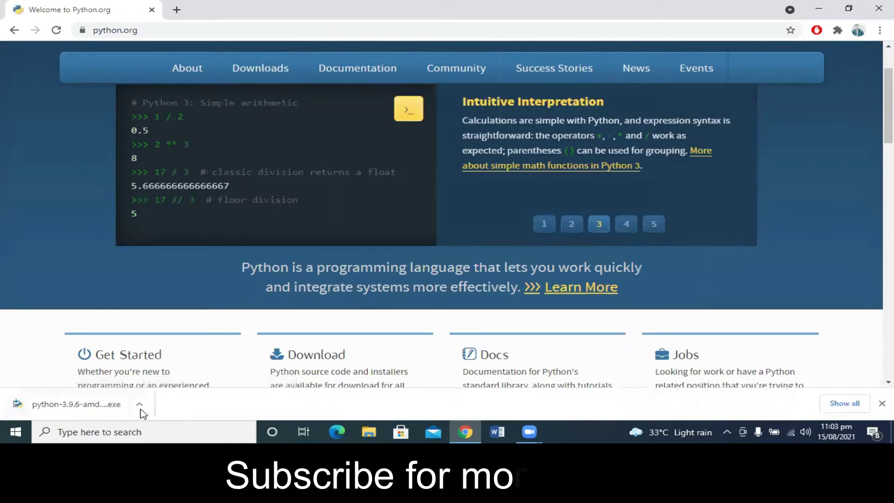
# - Open the downloaded python-3.9.6-amd64.exe from Chrome's download shelf
pyautogui.click(139, 404)
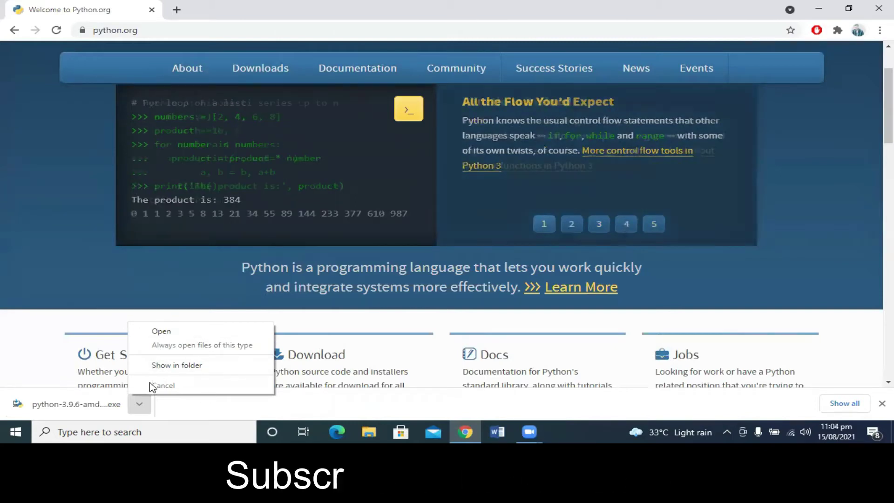
pyautogui.click(177, 337)
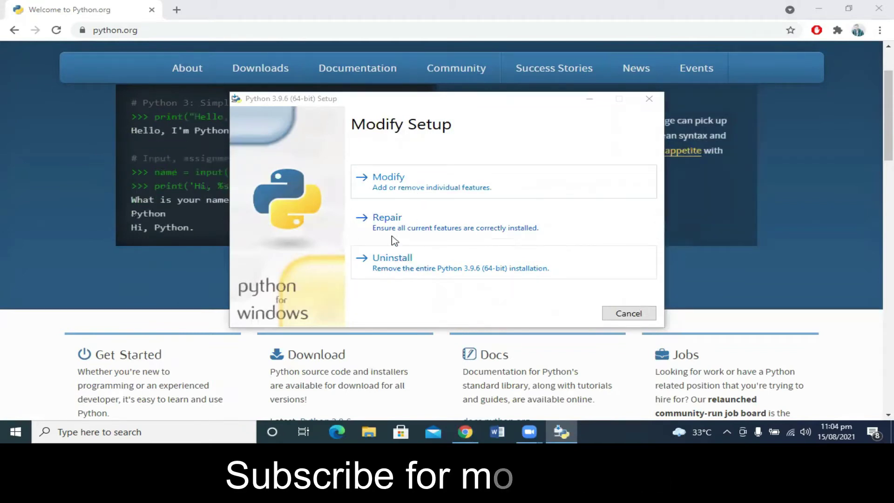
# - Choose Repair in the Python 3.9.6 Modify Setup screen
pyautogui.click(397, 217)
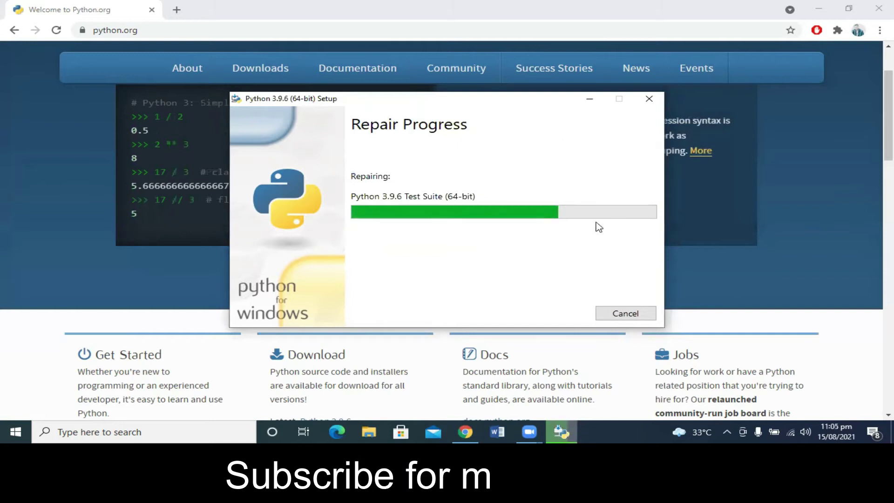
# - Minimize the Python setup, search Google for 'vs' in a new tab and open code.visualstudio.com
pyautogui.click(590, 98)
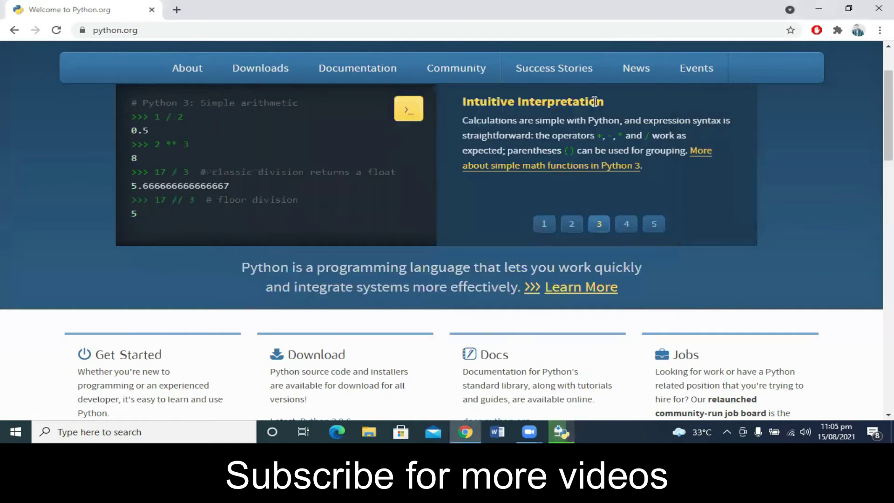
pyautogui.click(177, 10)
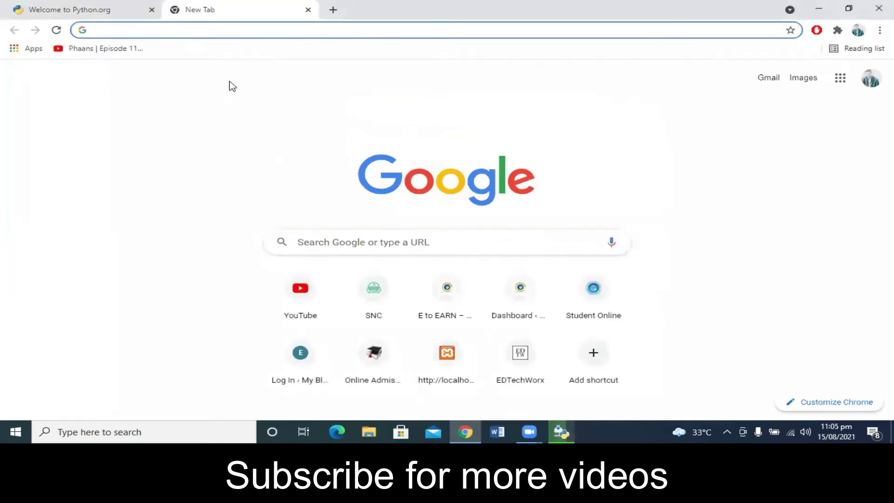
pyautogui.write('vs code')
pyautogui.press('Return')
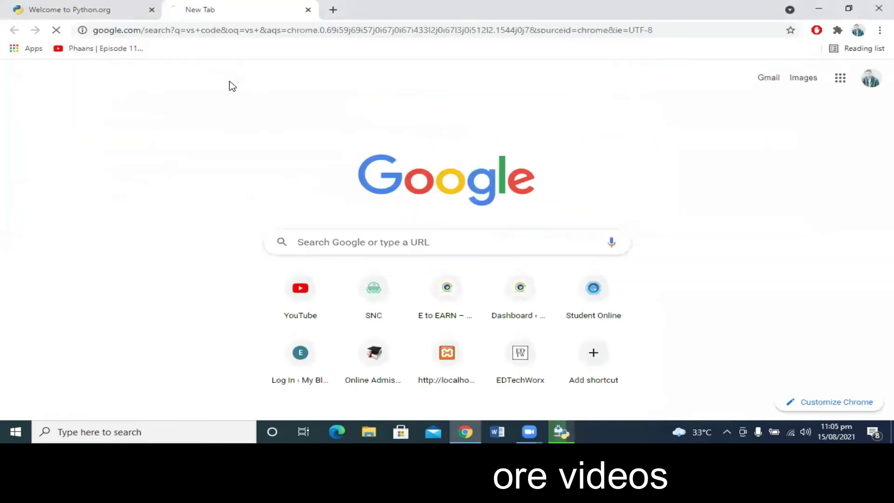
pyautogui.click(230, 168)
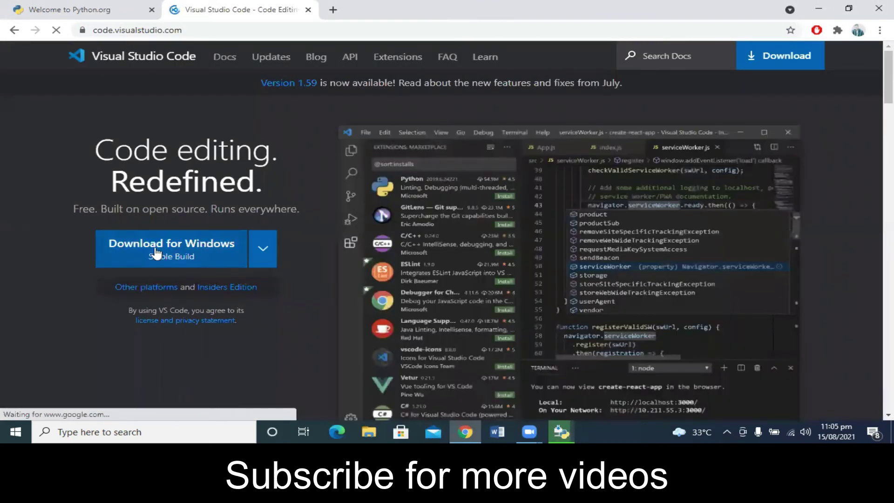
# - Start the VS Code for Windows download, cancel it, and minimize Chrome
pyautogui.click(218, 253)
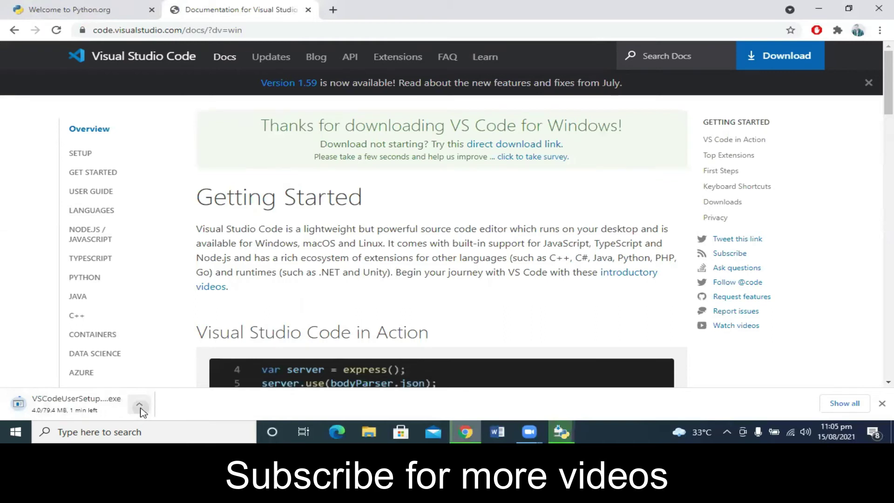
pyautogui.click(141, 411)
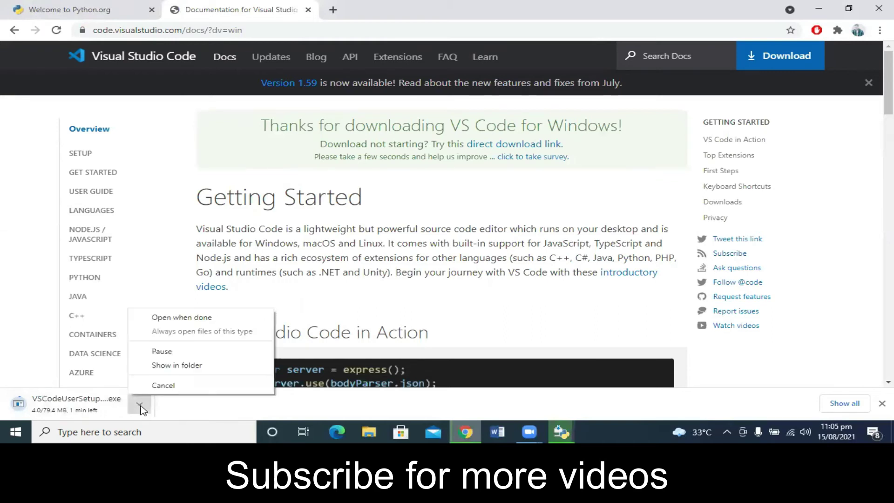
pyautogui.click(172, 388)
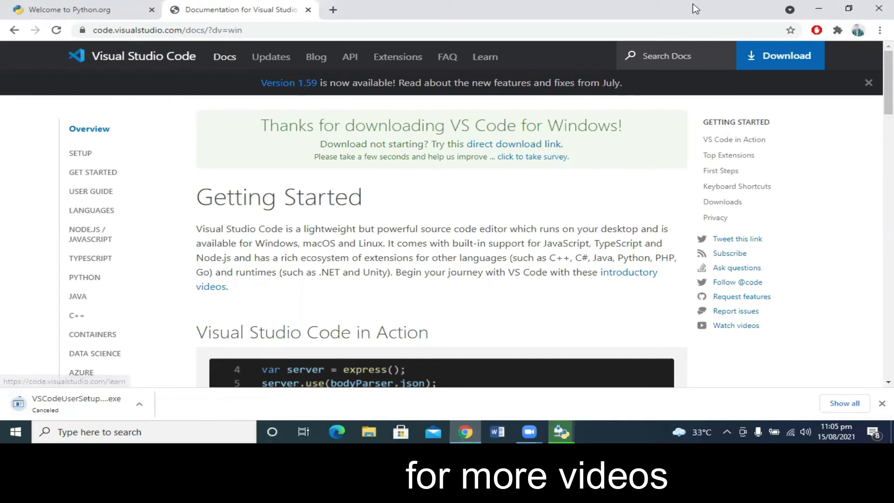
pyautogui.click(818, 9)
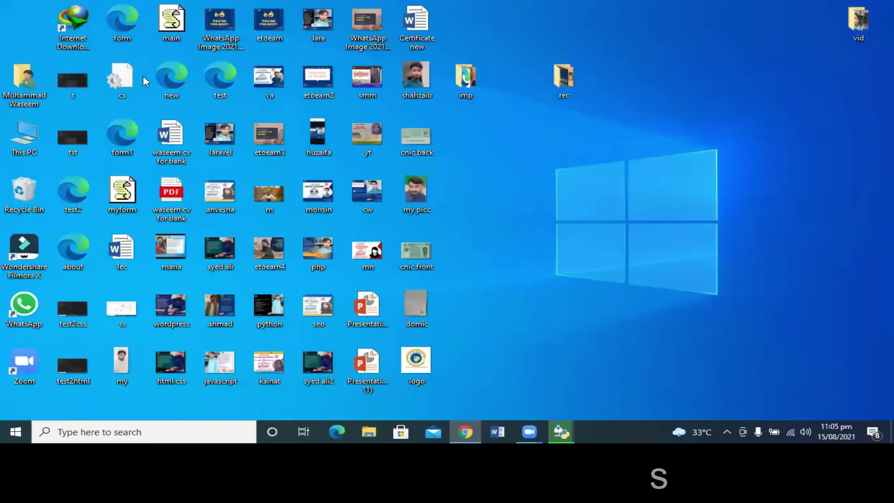
# - Go to Downloads through This PC and run VSCodeUserSetup-x64-1.59.0
pyautogui.doubleClick(25, 137)
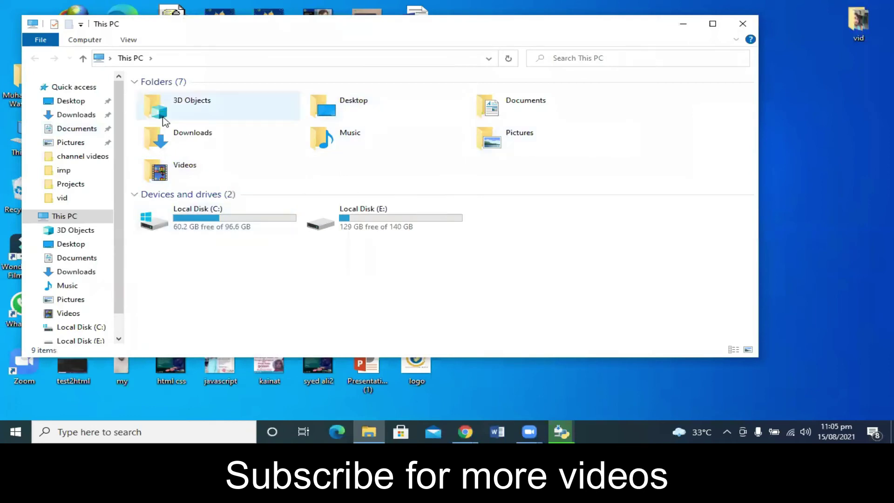
pyautogui.click(79, 117)
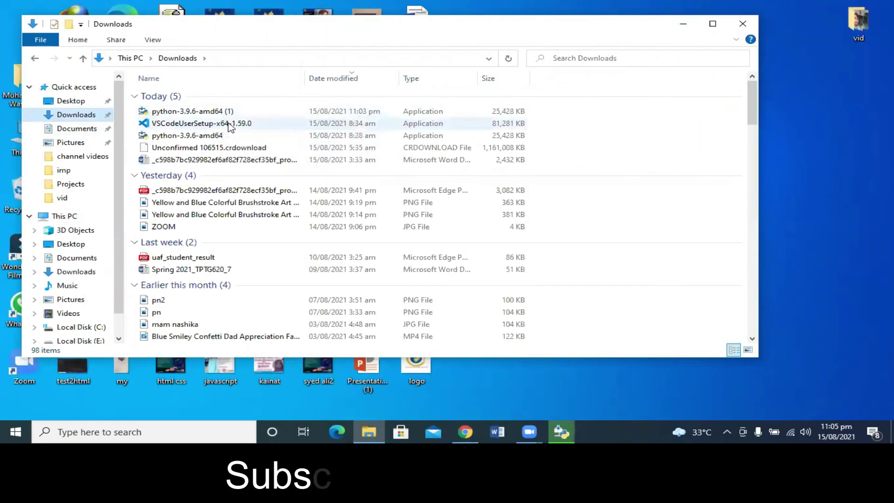
pyautogui.doubleClick(235, 125)
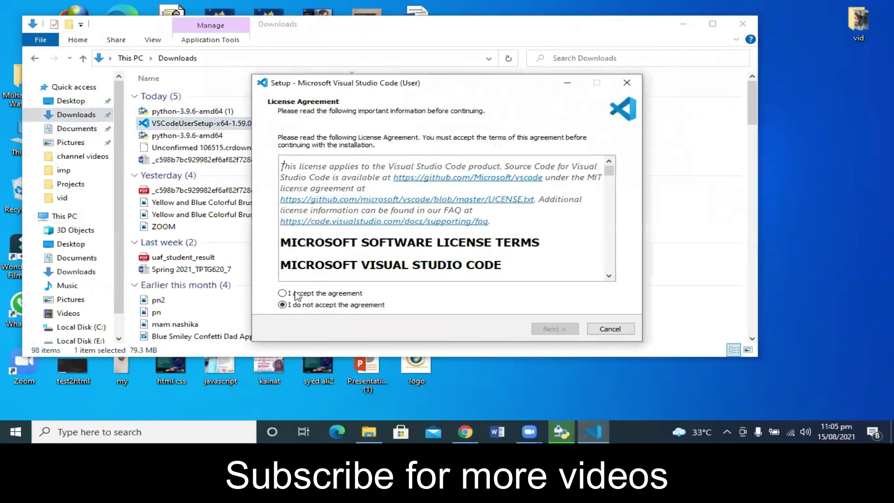
# - Accept the VS Code license, then close the installer and confirm exiting setup
pyautogui.click(284, 293)
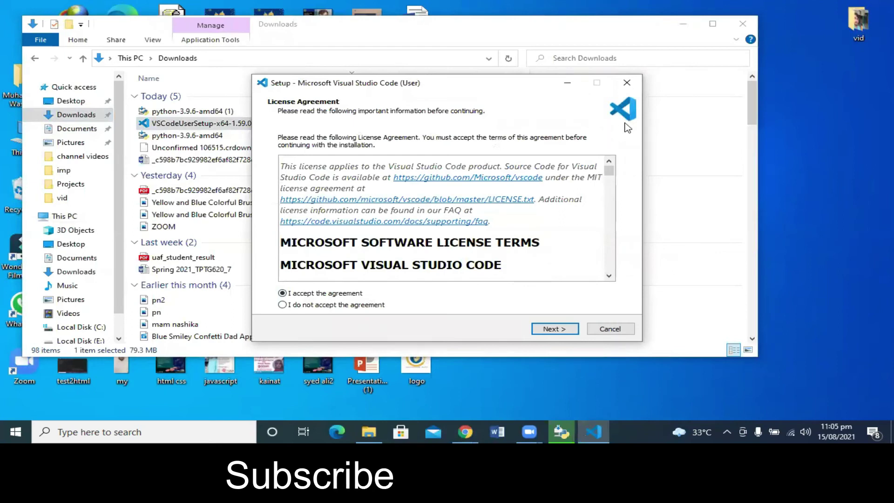
pyautogui.click(629, 84)
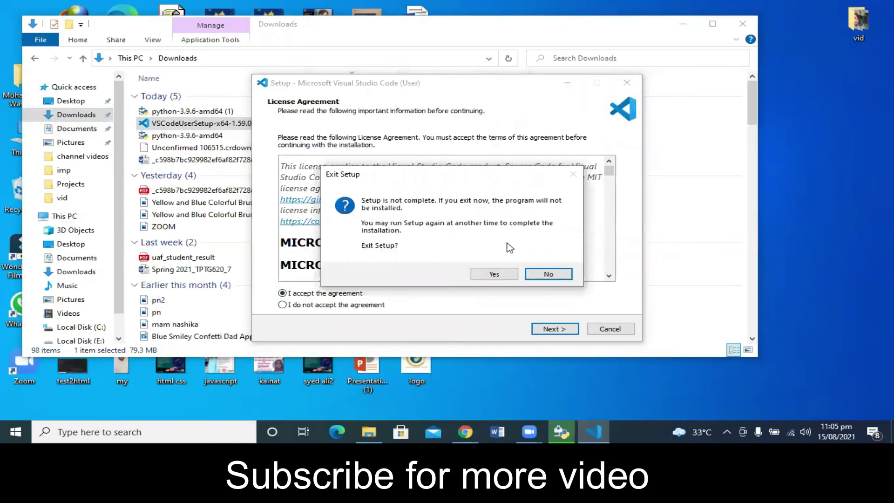
pyautogui.click(495, 274)
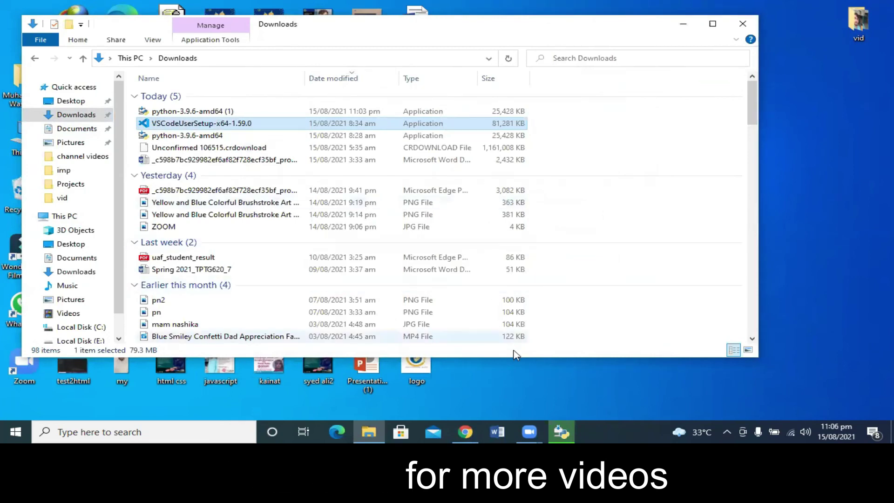
# - Restore the Python setup window and close its 'Repair was successful' page
pyautogui.click(561, 432)
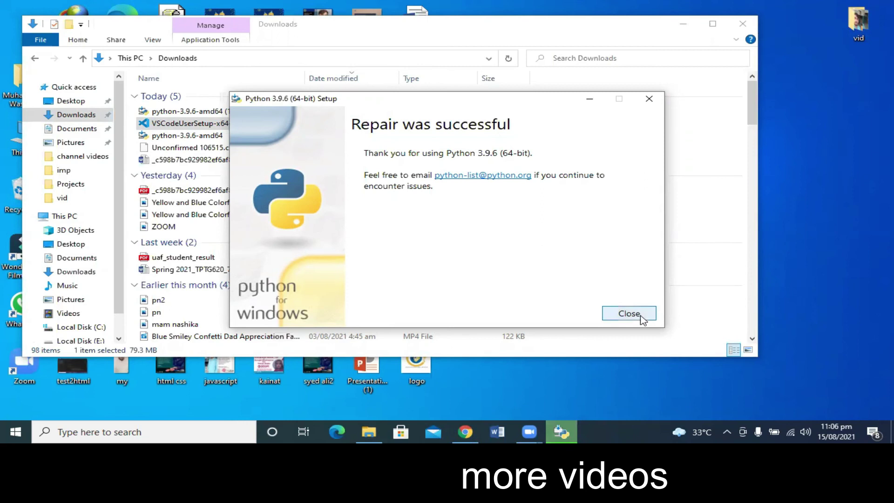
pyautogui.click(627, 309)
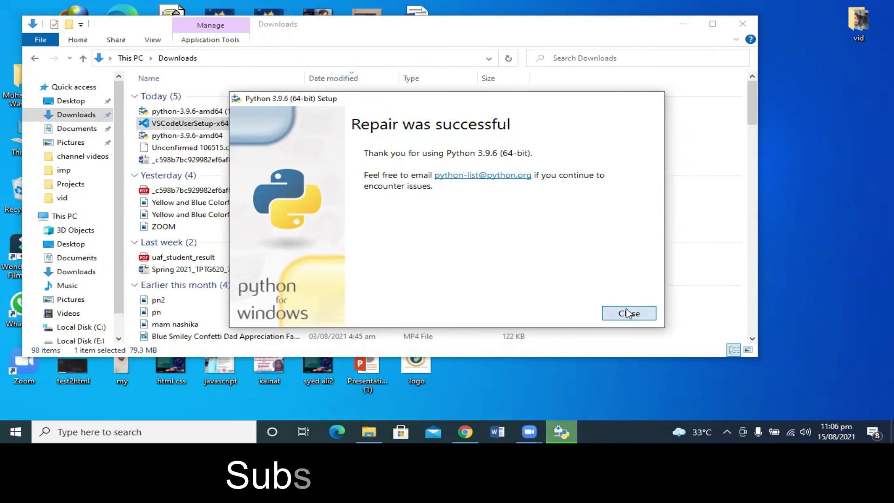